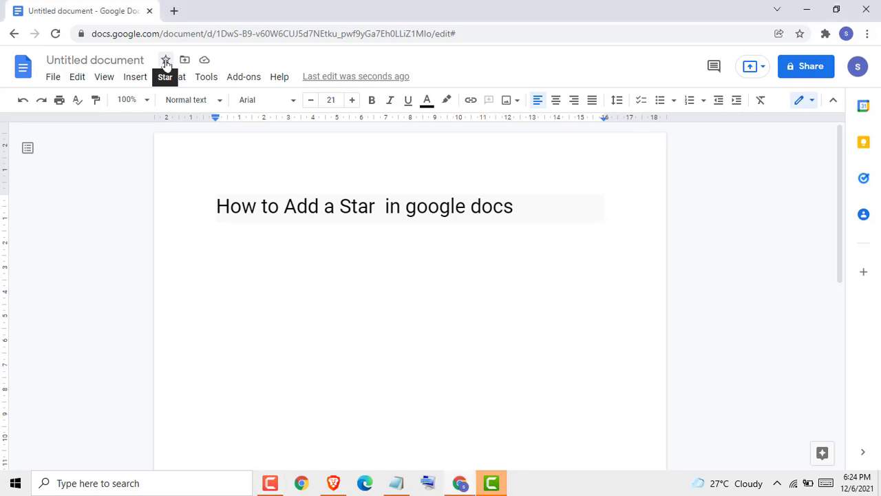
# Step: Star the 'How to Add a Star in google docs' document so its title star turns yellow
pyautogui.click(166, 61)
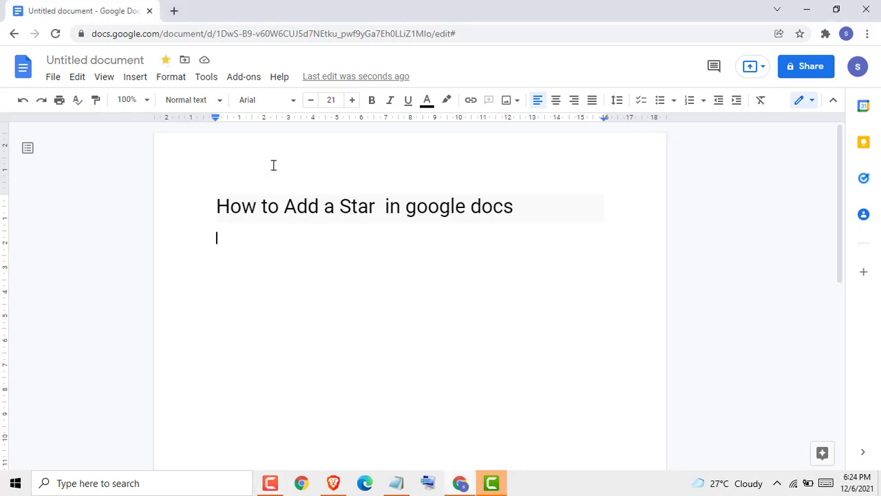